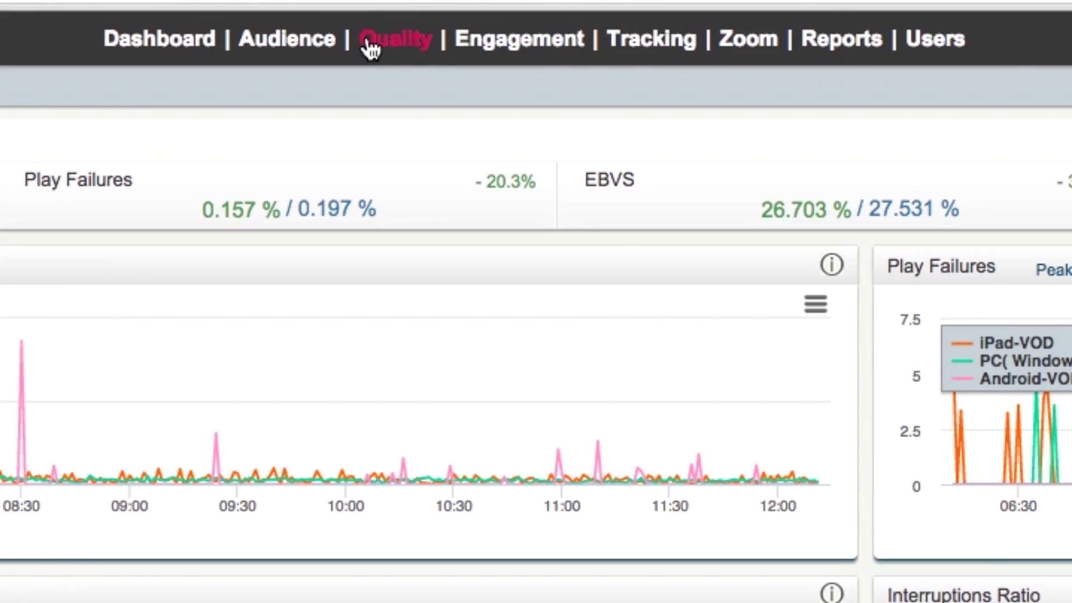
Switch to the Engagement section to reach the per-device interruption ratios for 2015-11-03, 12:58
left_click(484, 47)
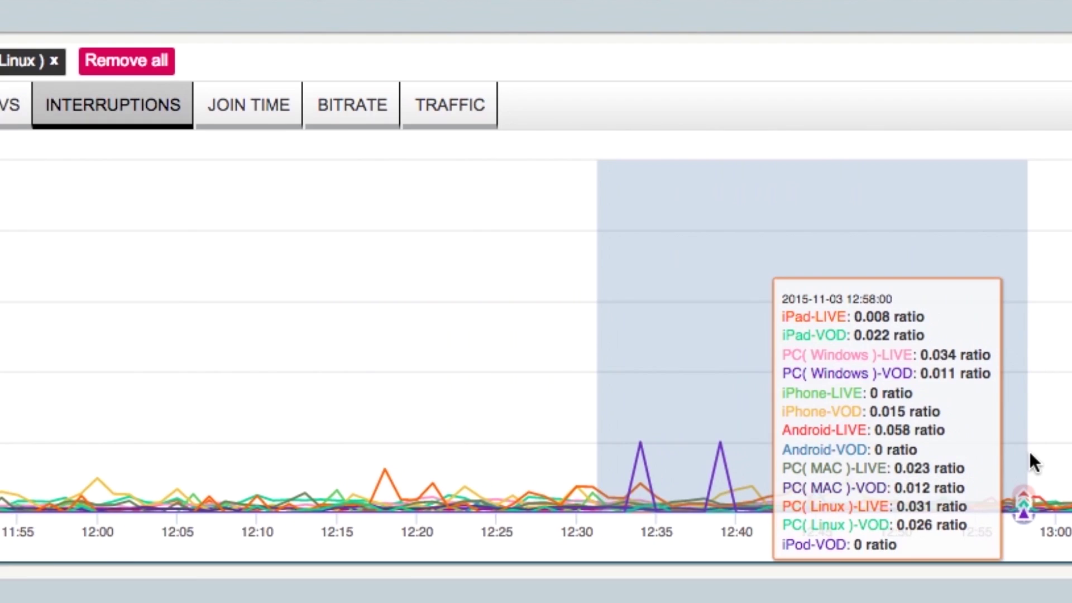